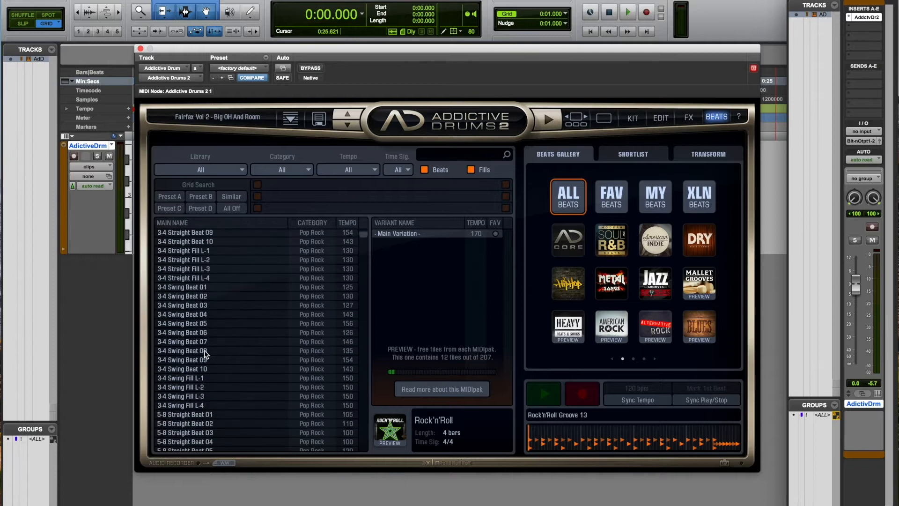
Browse the beat list, open the kit gallery and load the United Pop - Kit
{"action": "scroll", "coordinate": [204, 350], "scroll_direction": "down", "scroll_amount": 10}
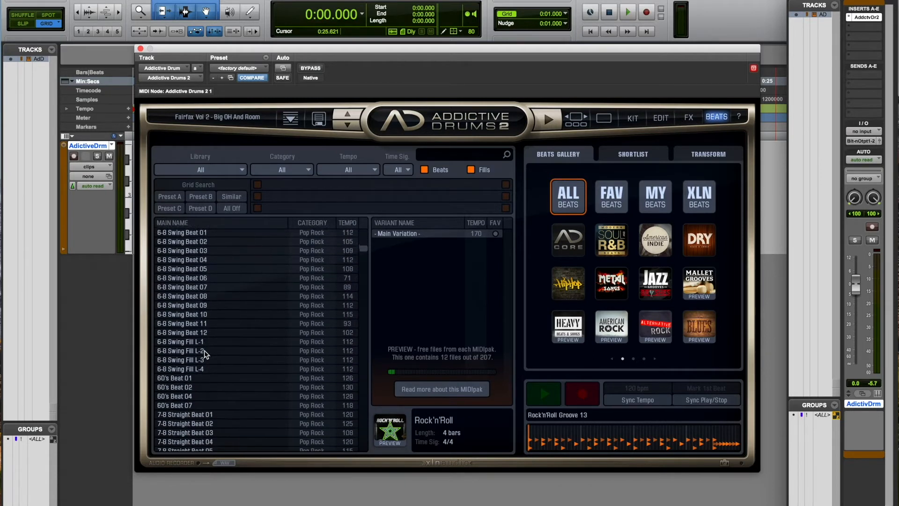
{"action": "left_click", "coordinate": [576, 118]}
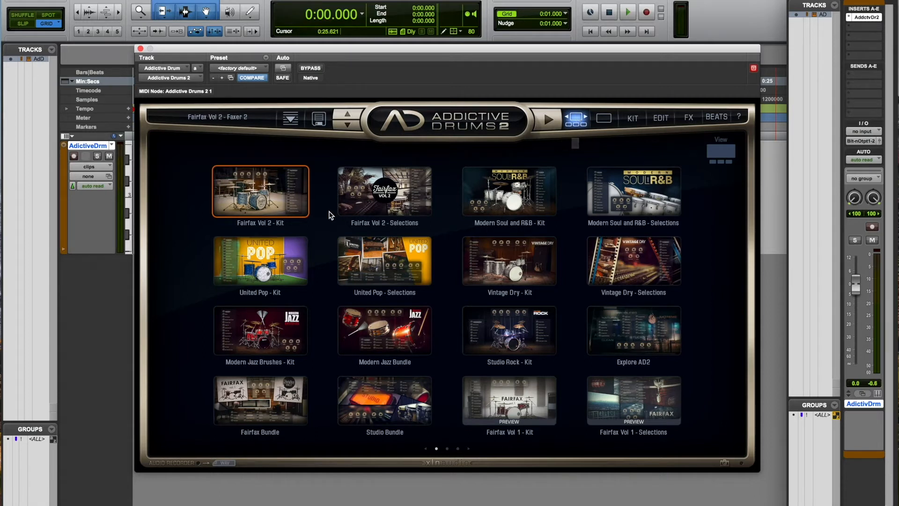
{"action": "left_click", "coordinate": [276, 251]}
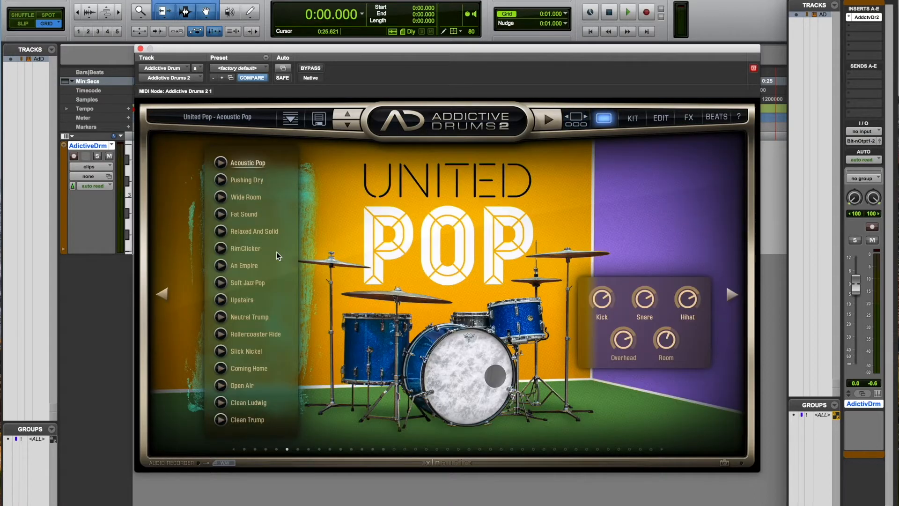
Audition the Pushing Dry, Fat Sound and An Empire presets of the United Pop kit and stop the preview
{"action": "left_click", "coordinate": [549, 123]}
{"action": "left_click", "coordinate": [221, 180]}
{"action": "left_click", "coordinate": [221, 214]}
{"action": "left_click", "coordinate": [221, 266]}
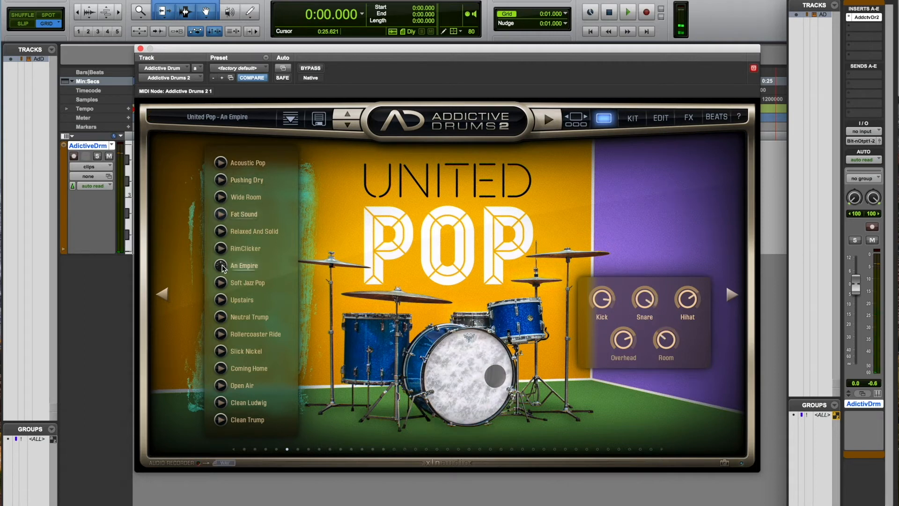
{"action": "left_click", "coordinate": [548, 122]}
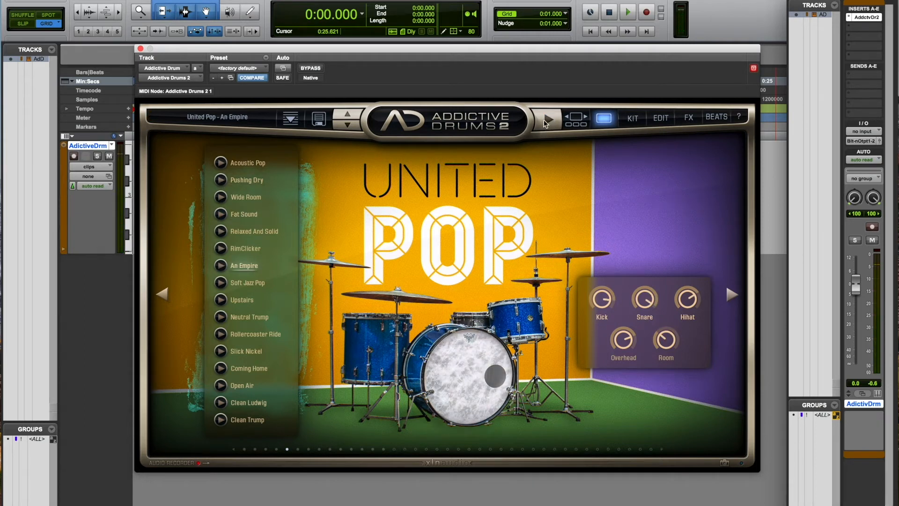
Browse the preset browser's acoustic and electronic presets, ending on the Acoustic category
{"action": "left_click", "coordinate": [290, 120]}
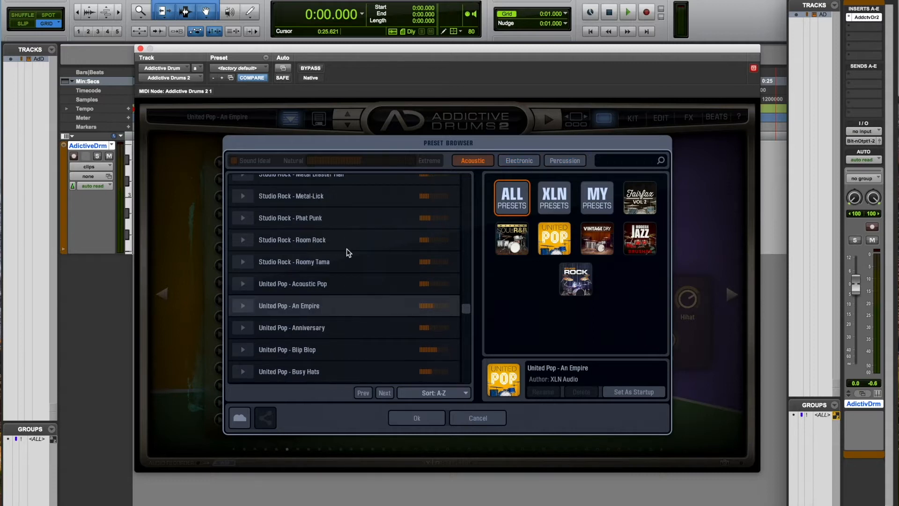
{"action": "scroll", "coordinate": [348, 252], "scroll_direction": "up", "scroll_amount": 5}
{"action": "scroll", "coordinate": [351, 249], "scroll_direction": "up", "scroll_amount": 3}
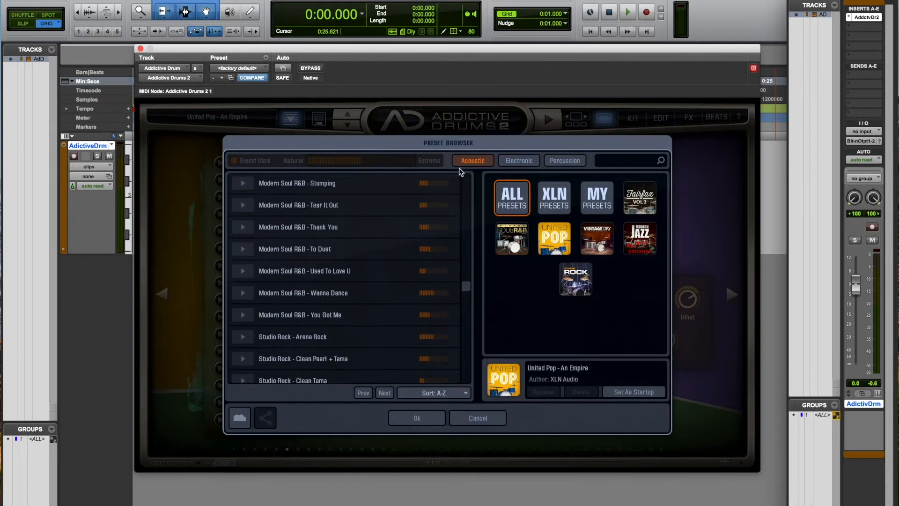
{"action": "left_click", "coordinate": [477, 162]}
{"action": "left_click", "coordinate": [509, 164]}
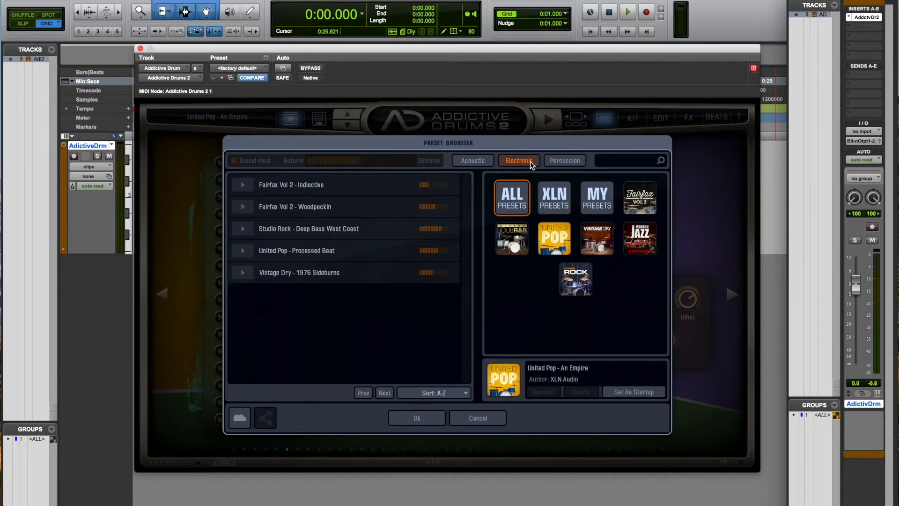
{"action": "left_click", "coordinate": [472, 161]}
Try the Sound Ideal filter between Natural and Extreme on the acoustic presets and switch it off
{"action": "left_click", "coordinate": [233, 161]}
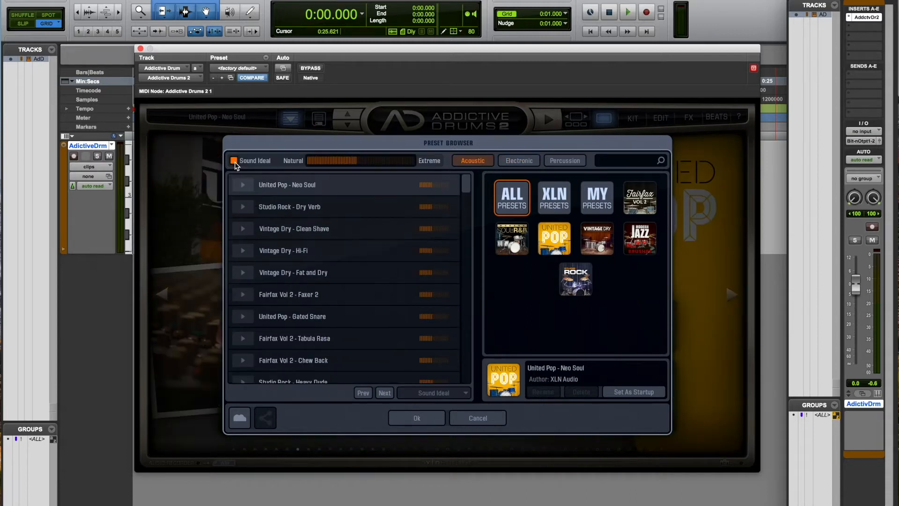
{"action": "mouse_move", "coordinate": [357, 166]}
{"action": "left_mouse_down"}
{"action": "mouse_move", "coordinate": [337, 165]}
{"action": "mouse_move", "coordinate": [377, 164]}
{"action": "mouse_move", "coordinate": [358, 166]}
{"action": "left_mouse_up"}
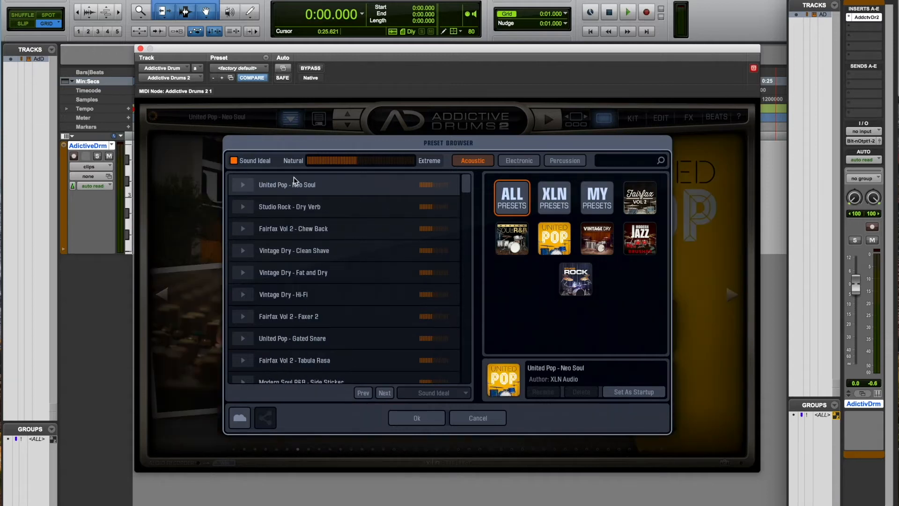
{"action": "left_click", "coordinate": [234, 161]}
Audition the United Pop presets Busy Hats and Coming Home, and accept United Pop - Acoustic Pop in the preset browser
{"action": "left_click", "coordinate": [242, 194]}
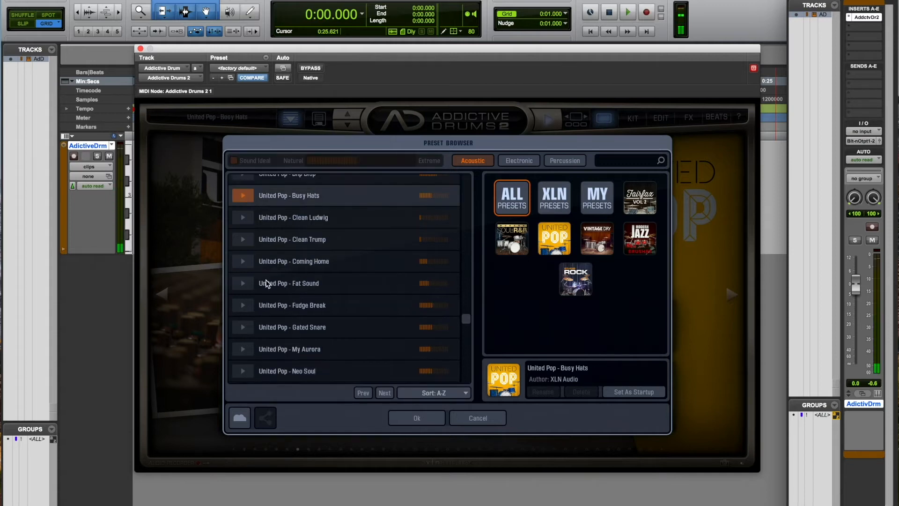
{"action": "left_click", "coordinate": [242, 261]}
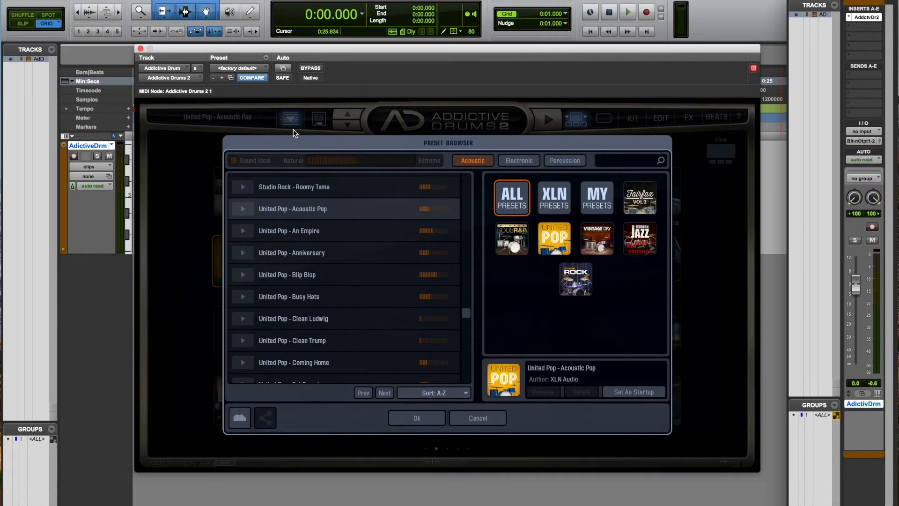
{"action": "left_click", "coordinate": [419, 418]}
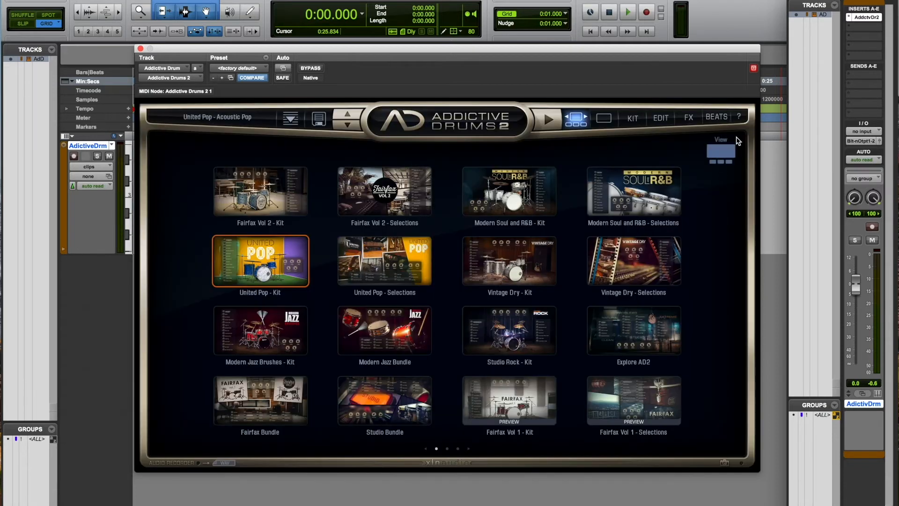
Show the beat library with the plug-in window moved clear of the track start, and select the Smashed Up Linn beat
{"action": "left_click", "coordinate": [711, 117]}
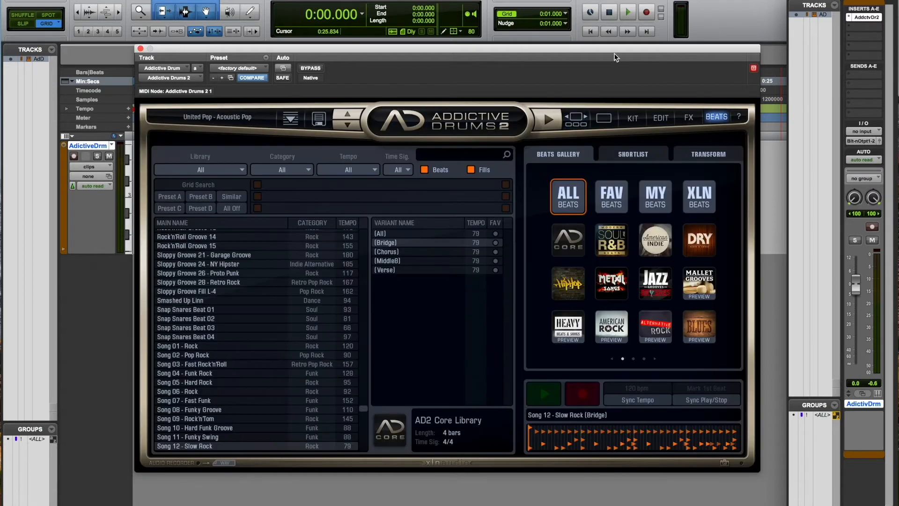
{"action": "left_click_drag", "start_coordinate": [603, 54], "coordinate": [709, 9]}
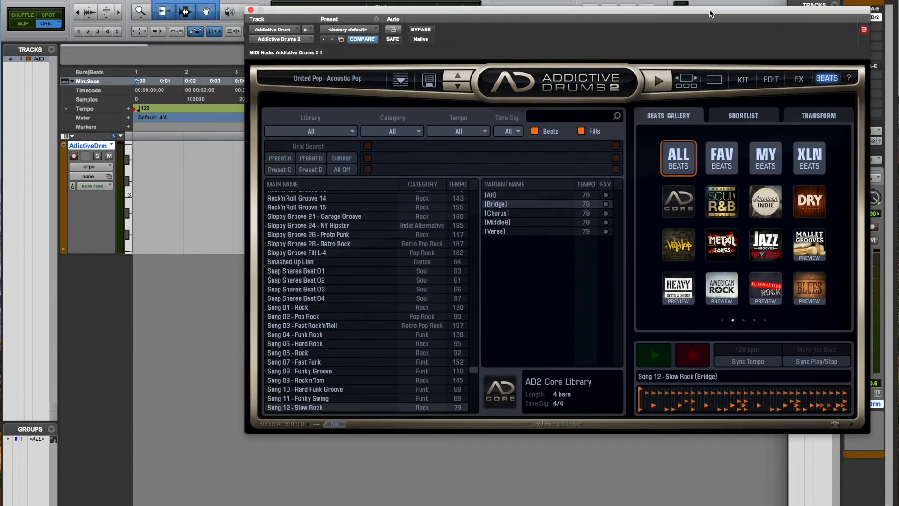
{"action": "left_click", "coordinate": [290, 262]}
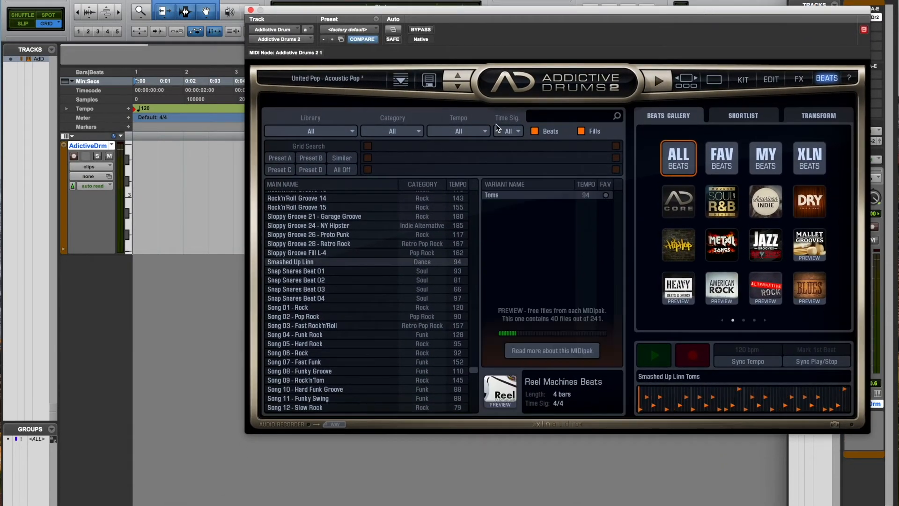
Review the beat library's Library and Category filter options and toggle the Fills and Beats filters
{"action": "left_click", "coordinate": [324, 131]}
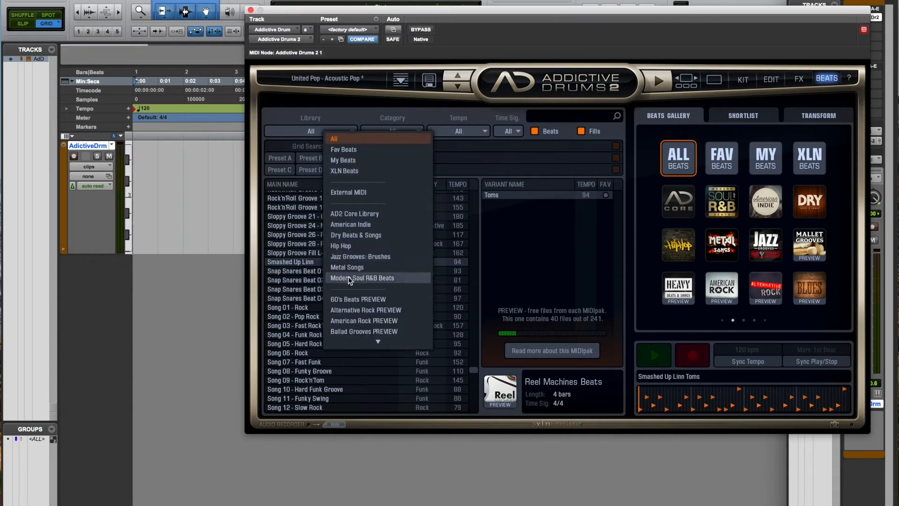
{"action": "left_click", "coordinate": [379, 112]}
{"action": "left_click", "coordinate": [395, 131]}
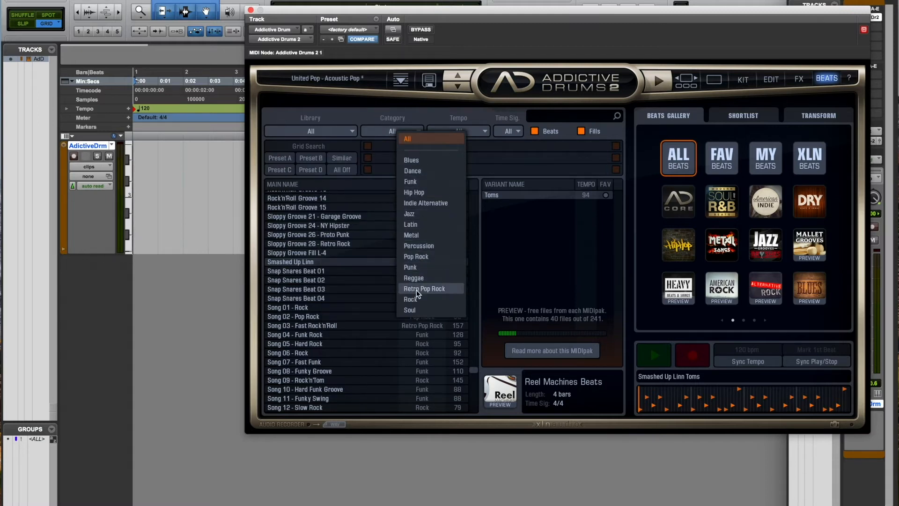
{"action": "left_click", "coordinate": [447, 107]}
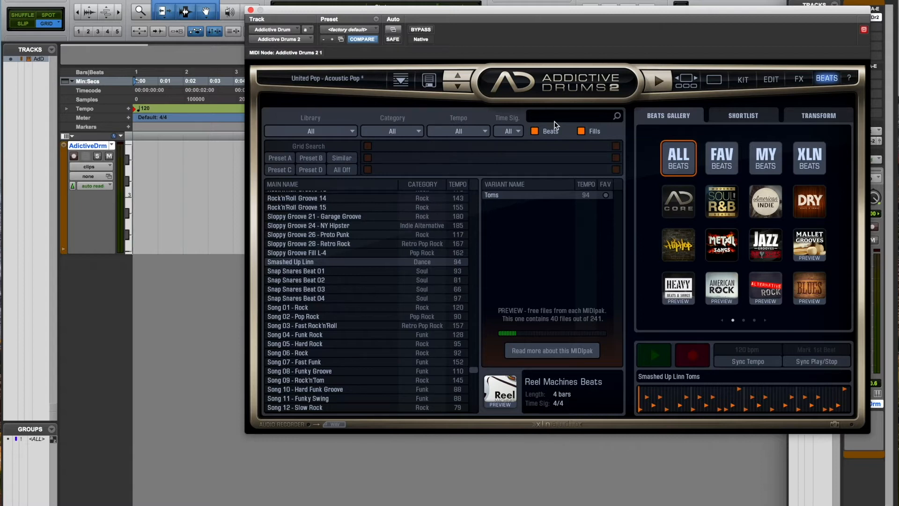
{"action": "left_click", "coordinate": [581, 132]}
{"action": "left_click", "coordinate": [580, 131]}
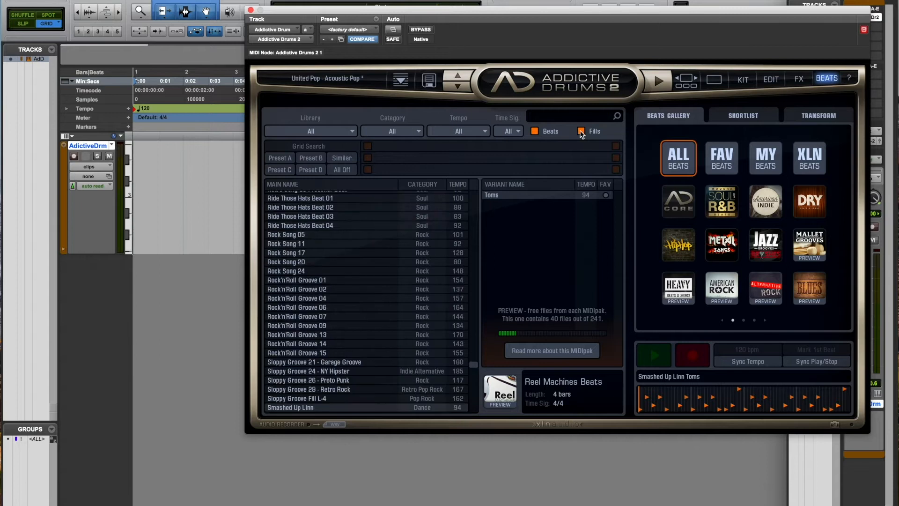
{"action": "left_click", "coordinate": [535, 132]}
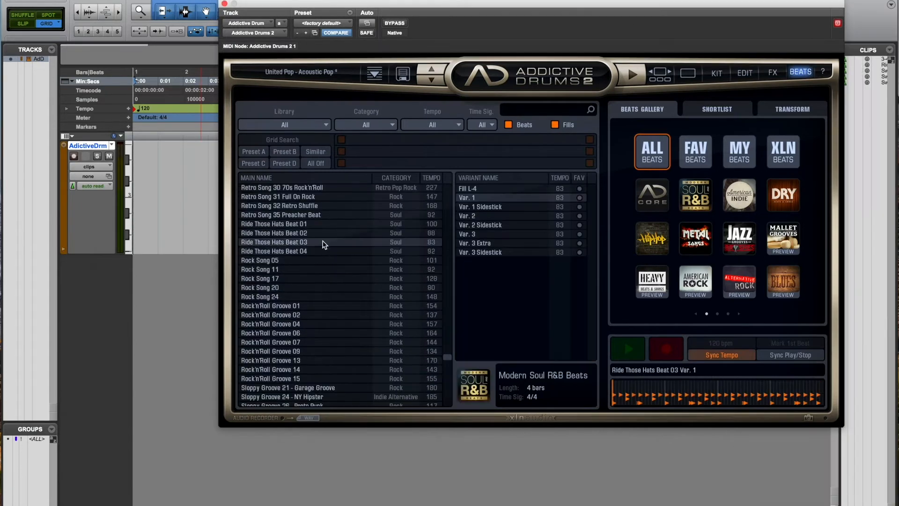
Place Ride Those Hats Beat 03 at the start of the AdictiveDrm track and play it back from the beginning
{"action": "left_click_drag", "start_coordinate": [321, 241], "coordinate": [146, 192]}
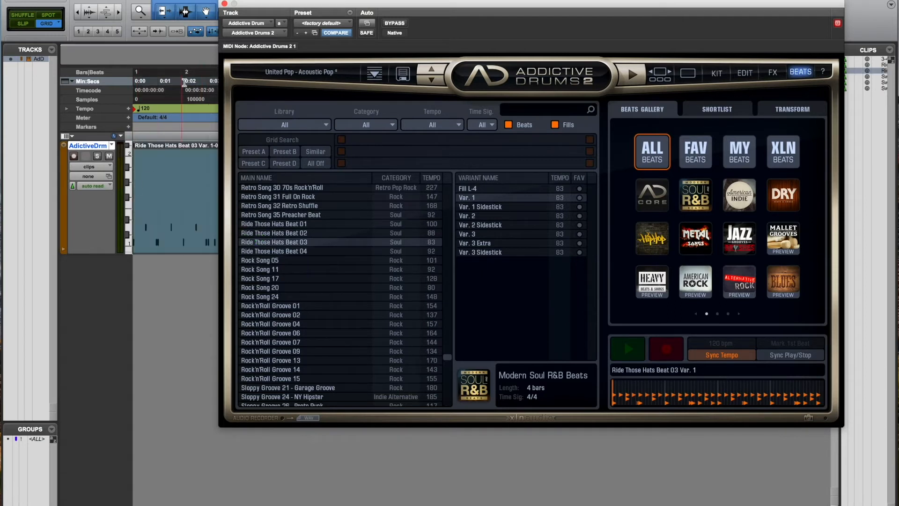
{"action": "left_click_drag", "start_coordinate": [369, 2], "coordinate": [898, 40]}
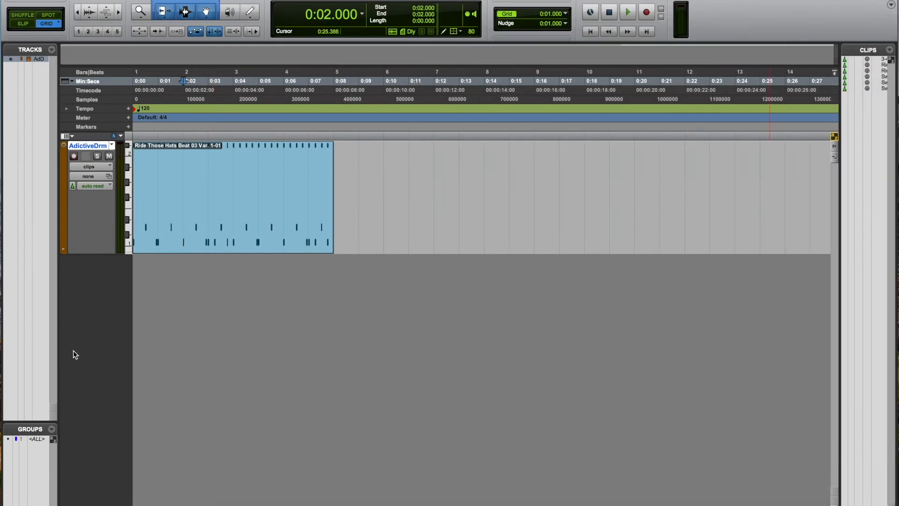
{"action": "key", "text": "Return"}
{"action": "key", "text": "space"}
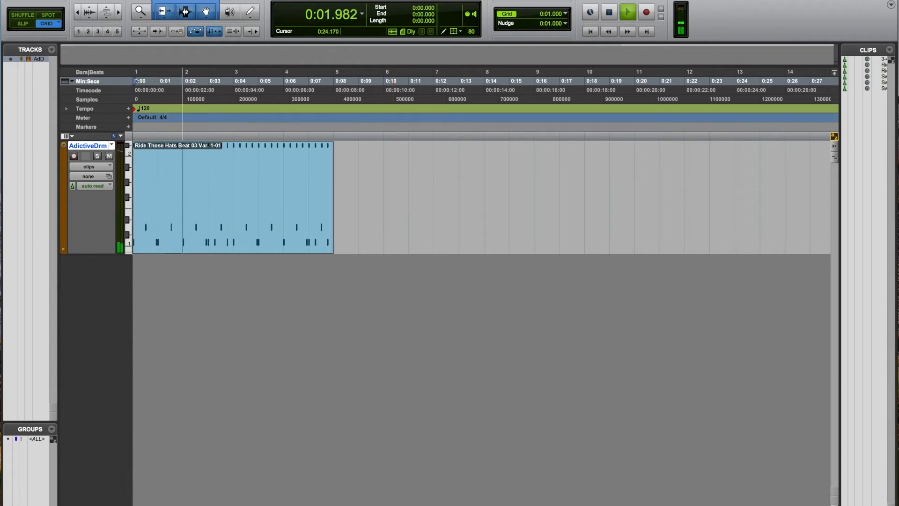
{"action": "key", "text": "space"}
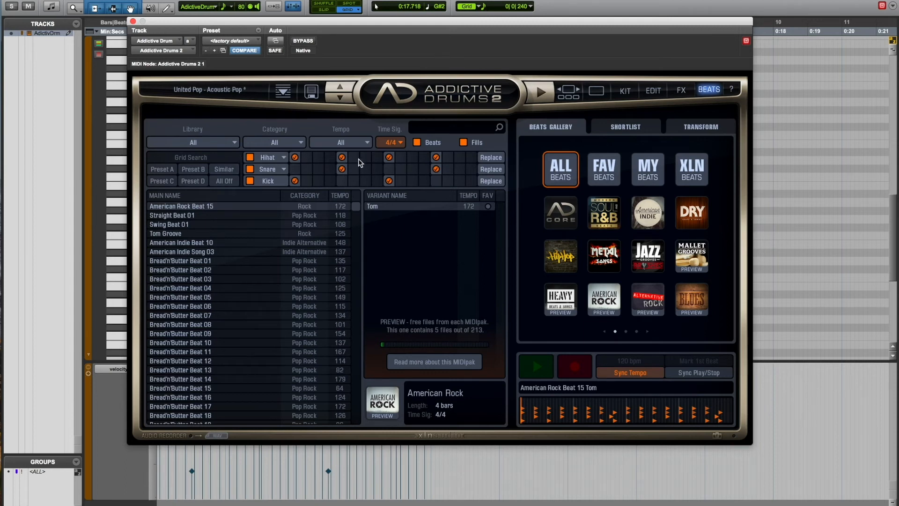
Change the grid search pattern to a kick on all four beats and hi-hats on the off-beat eighths
{"action": "left_click", "coordinate": [342, 157]}
{"action": "left_click", "coordinate": [342, 181]}
{"action": "left_click", "coordinate": [435, 181]}
{"action": "left_click", "coordinate": [295, 157]}
{"action": "left_click", "coordinate": [319, 158]}
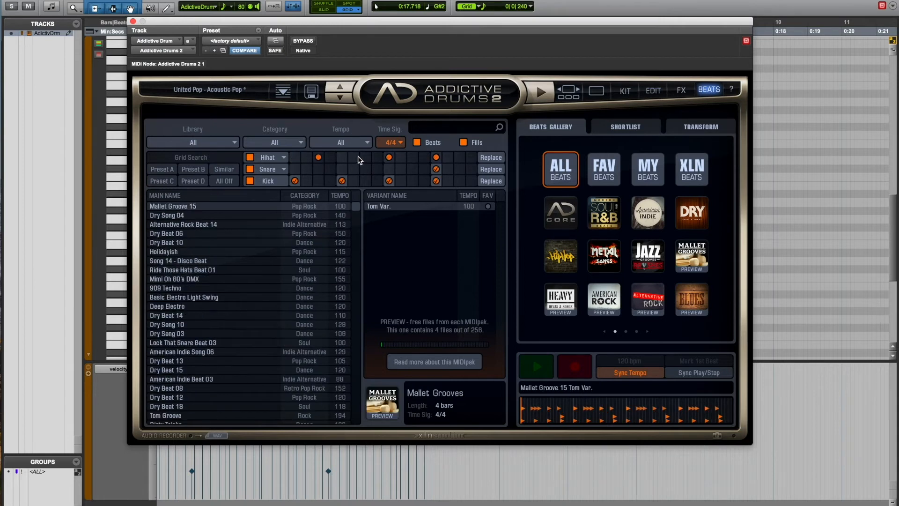
{"action": "left_click", "coordinate": [365, 157]}
{"action": "left_click", "coordinate": [389, 157]}
{"action": "left_click", "coordinate": [412, 158]}
{"action": "left_click", "coordinate": [435, 157]}
{"action": "left_click", "coordinate": [459, 157]}
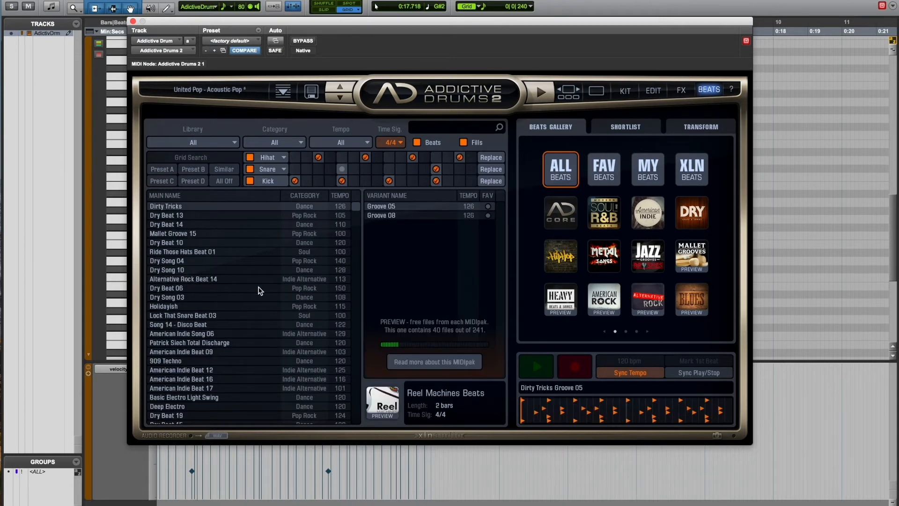
Audition Ride Those Hats Beat 01 from the grid search results
{"action": "left_click", "coordinate": [225, 253]}
{"action": "left_click_drag", "start_coordinate": [421, 25], "coordinate": [527, 48]}
{"action": "left_click", "coordinate": [641, 388]}
{"action": "left_click", "coordinate": [641, 387]}
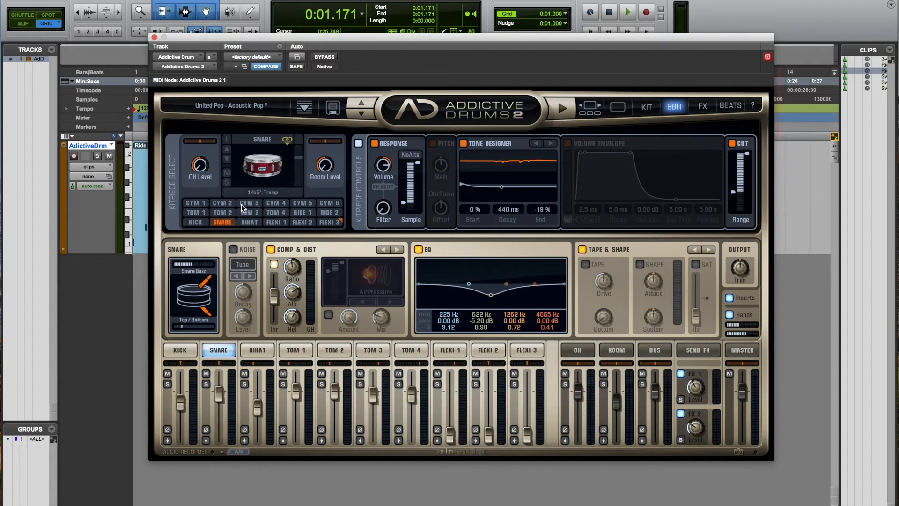
Adjust the snare's room level and set its overhead level to about -2.12 dB while a beat preview plays
{"action": "left_click_drag", "start_coordinate": [324, 164], "coordinate": [327, 140]}
{"action": "left_click", "coordinate": [562, 109]}
{"action": "mouse_move", "coordinate": [325, 170]}
{"action": "left_click_drag", "start_coordinate": [326, 172], "coordinate": [315, 155]}
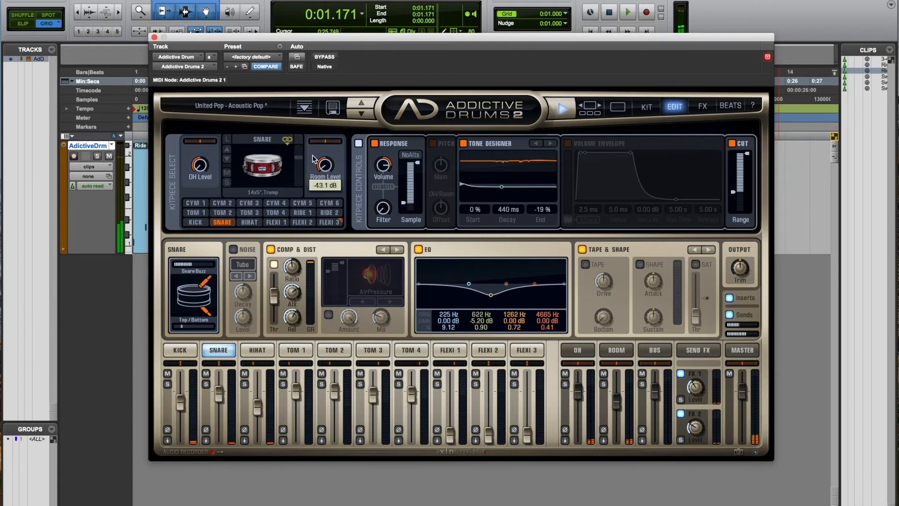
{"action": "left_click_drag", "start_coordinate": [210, 166], "coordinate": [193, 134]}
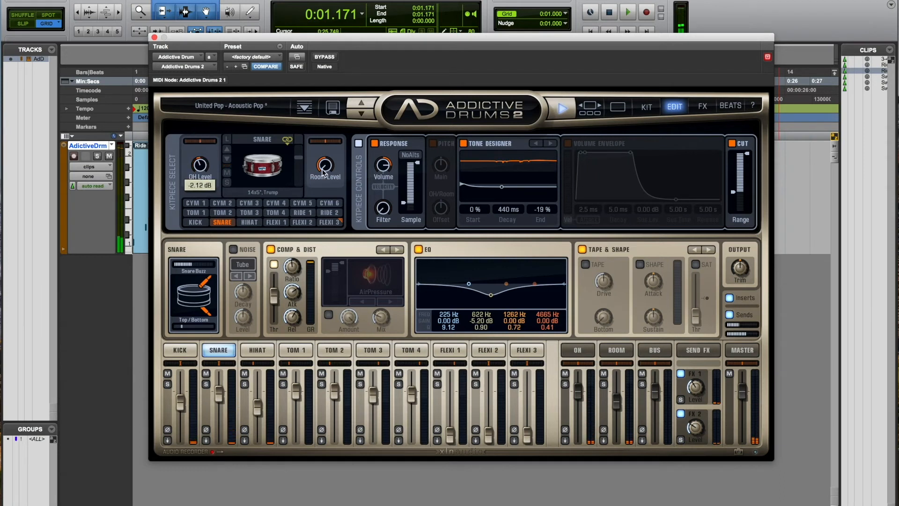
{"action": "mouse_move", "coordinate": [320, 154]}
{"action": "key", "text": "space"}
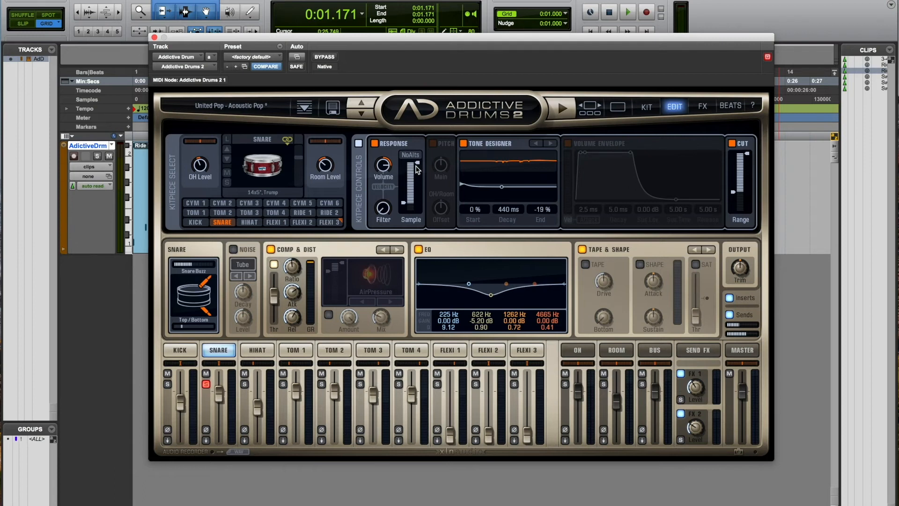
Try moving the upper limit of the snare's Sample range during playback, bringing it back to the maximum
{"action": "key", "text": "space"}
{"action": "mouse_move", "coordinate": [417, 169]}
{"action": "left_mouse_down"}
{"action": "mouse_move", "coordinate": [412, 201]}
{"action": "mouse_move", "coordinate": [426, 156]}
{"action": "left_mouse_up"}
{"action": "key", "text": "space"}
Enable the snare's pitch section and try a main pitch of about 3.34 st during playback, resetting it to 0.00 st
{"action": "left_click", "coordinate": [452, 183]}
{"action": "key", "text": "space"}
{"action": "left_click_drag", "start_coordinate": [442, 164], "coordinate": [443, 148]}
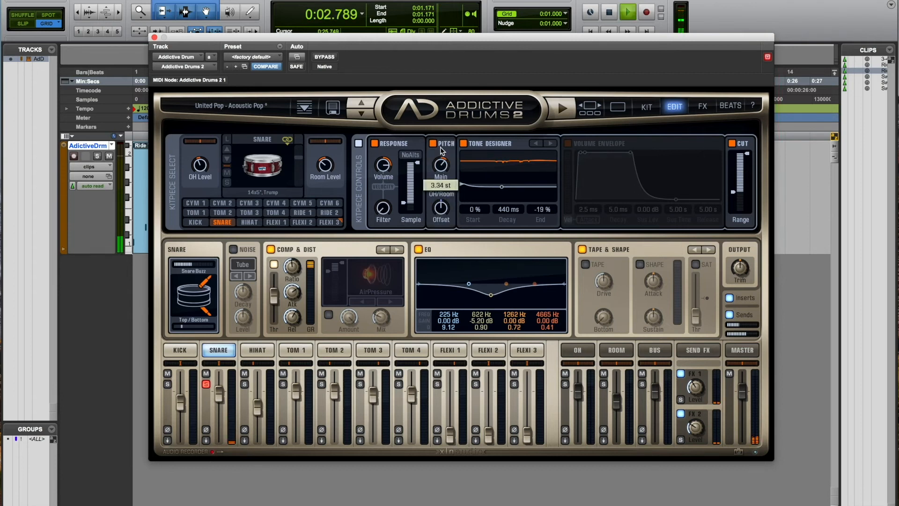
{"action": "left_click", "coordinate": [448, 168], "text": "alt"}
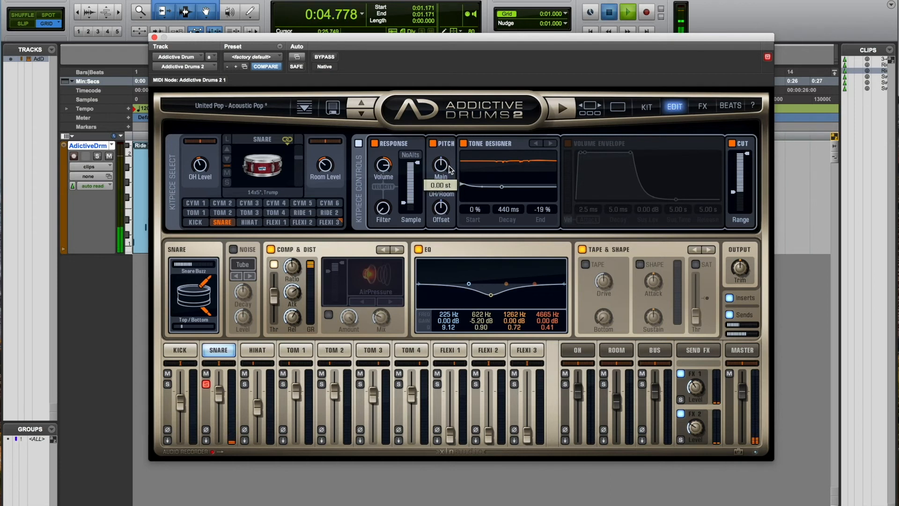
{"action": "key", "text": "space"}
Enable the snare's volume envelope and set its attack to 0.0 ms, listening during playback
{"action": "left_click_drag", "start_coordinate": [578, 152], "coordinate": [572, 156]}
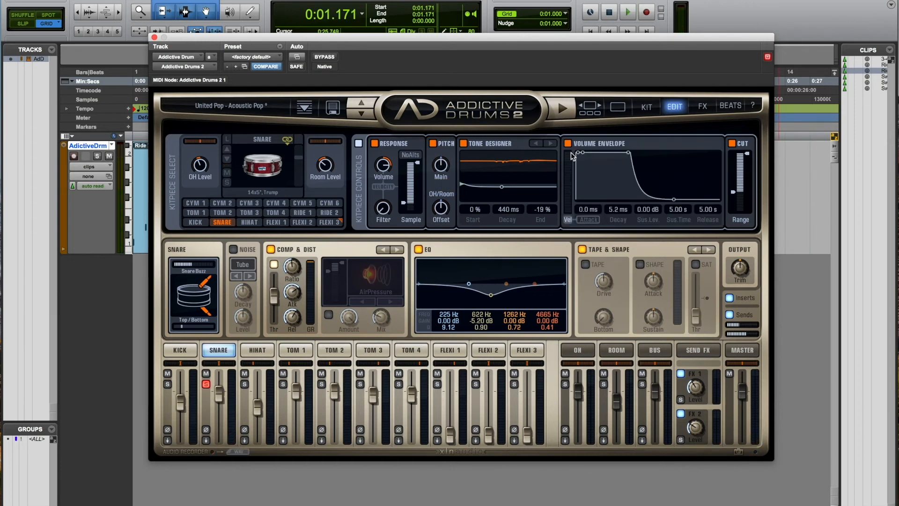
{"action": "key", "text": "space"}
{"action": "mouse_move", "coordinate": [579, 153]}
{"action": "left_mouse_down"}
{"action": "mouse_move", "coordinate": [605, 156]}
{"action": "mouse_move", "coordinate": [575, 148]}
{"action": "left_mouse_up"}
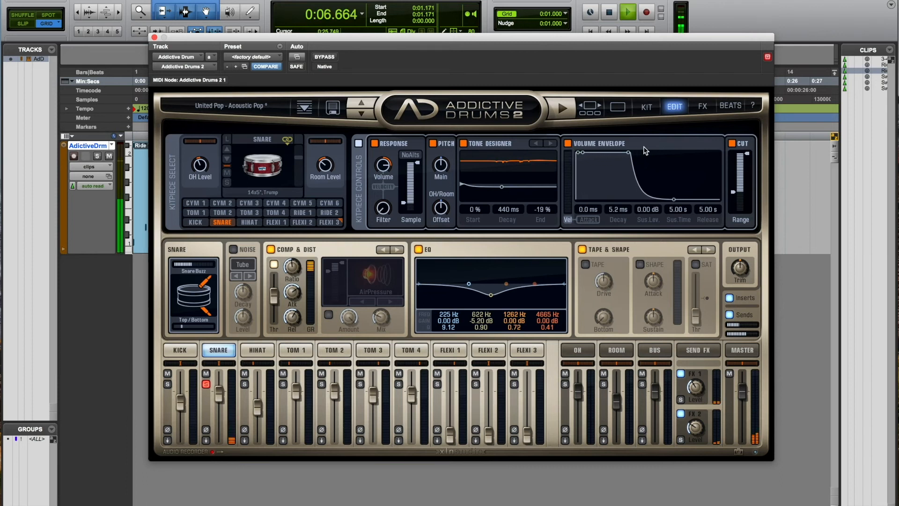
Stop playback, then adjust the Snare Buzz amount and enable the snare's AirPressure distortion
{"action": "key", "text": "space"}
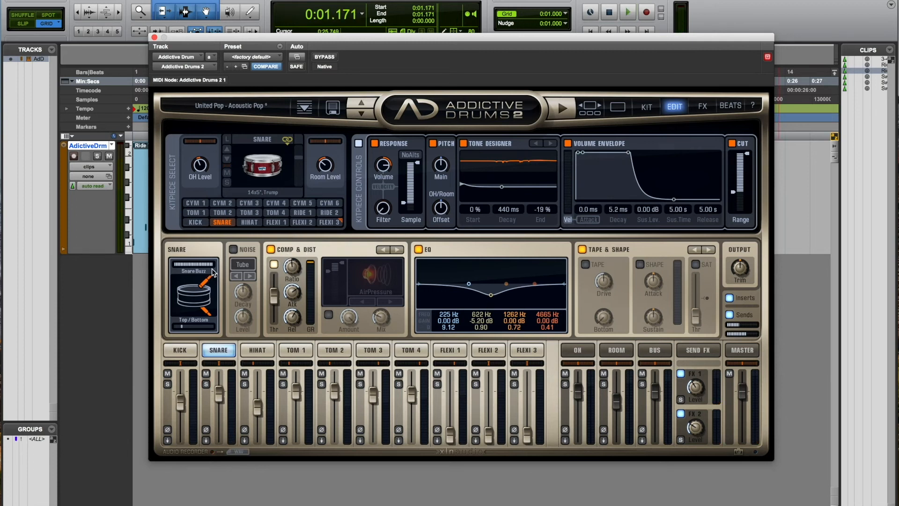
{"action": "mouse_move", "coordinate": [204, 265]}
{"action": "left_mouse_down"}
{"action": "mouse_move", "coordinate": [186, 271]}
{"action": "mouse_move", "coordinate": [201, 273]}
{"action": "left_mouse_up"}
{"action": "left_click", "coordinate": [328, 314]}
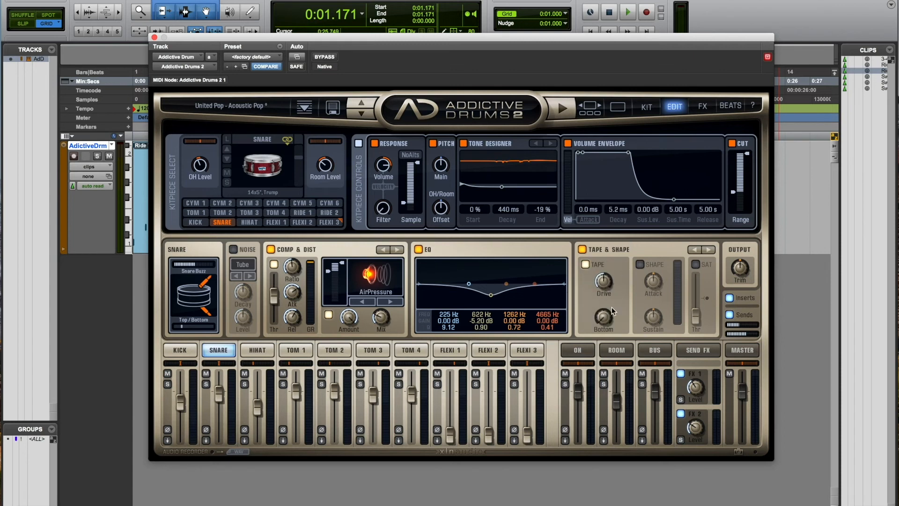
Enable the snare's Tape and Shape processing and set the Shape sustain to about -2% during playback
{"action": "left_click", "coordinate": [640, 264]}
{"action": "key", "text": "space"}
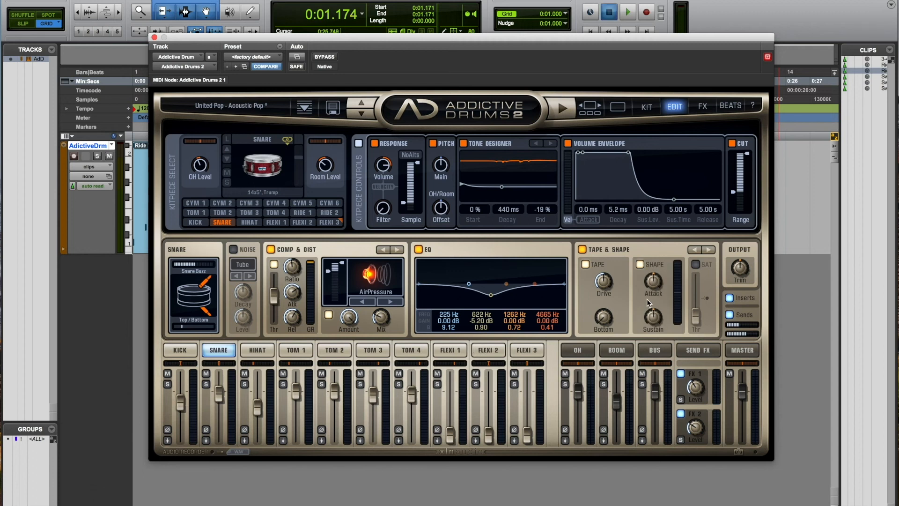
{"action": "mouse_move", "coordinate": [655, 319]}
{"action": "left_mouse_down"}
{"action": "mouse_move", "coordinate": [660, 270]}
{"action": "mouse_move", "coordinate": [645, 322]}
{"action": "left_mouse_up"}
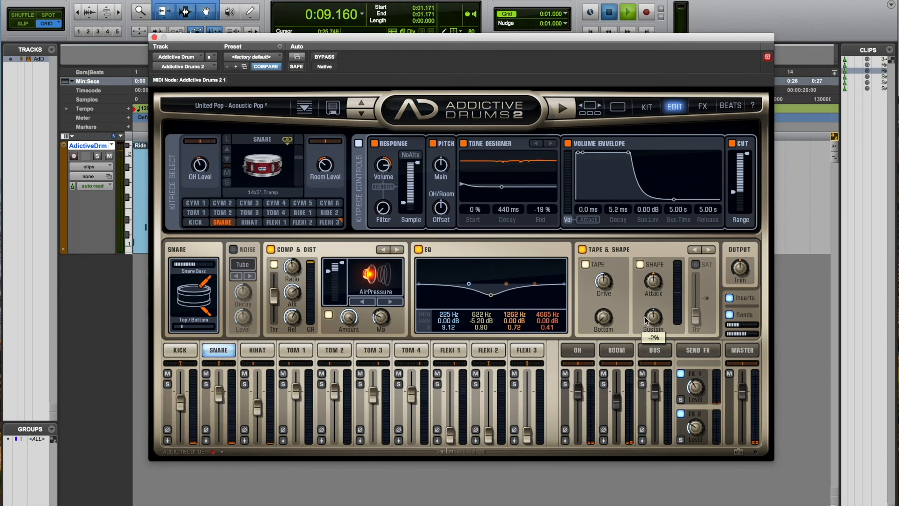
{"action": "key", "text": "space"}
Show the two send effects and raise the snare's first send level while the beat plays
{"action": "left_click", "coordinate": [703, 107]}
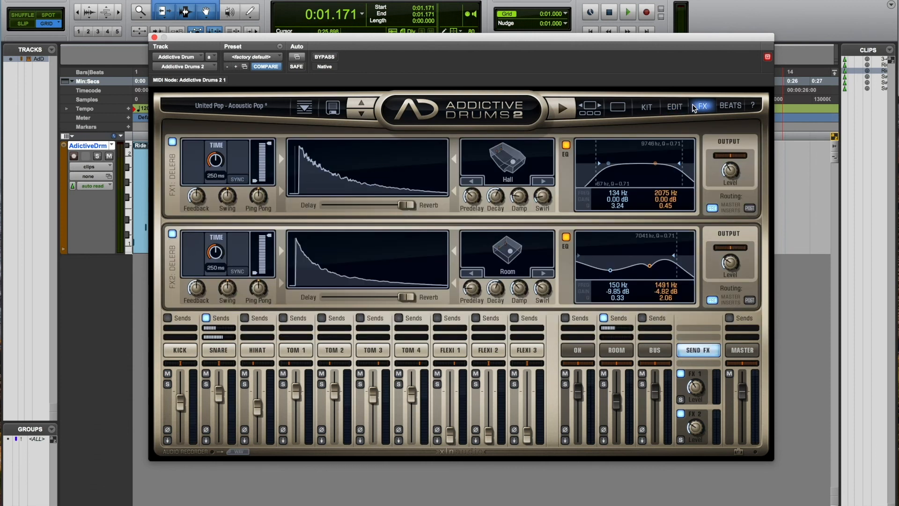
{"action": "left_click", "coordinate": [675, 106]}
{"action": "left_click", "coordinate": [698, 350]}
{"action": "key", "text": "space"}
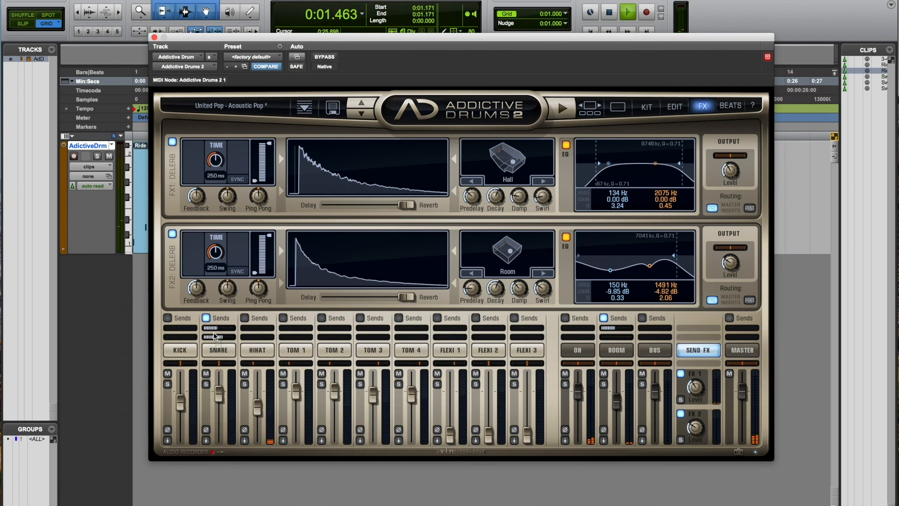
{"action": "left_click_drag", "start_coordinate": [213, 330], "coordinate": [226, 330]}
{"action": "key", "text": "space"}
{"action": "mouse_move", "coordinate": [696, 394]}
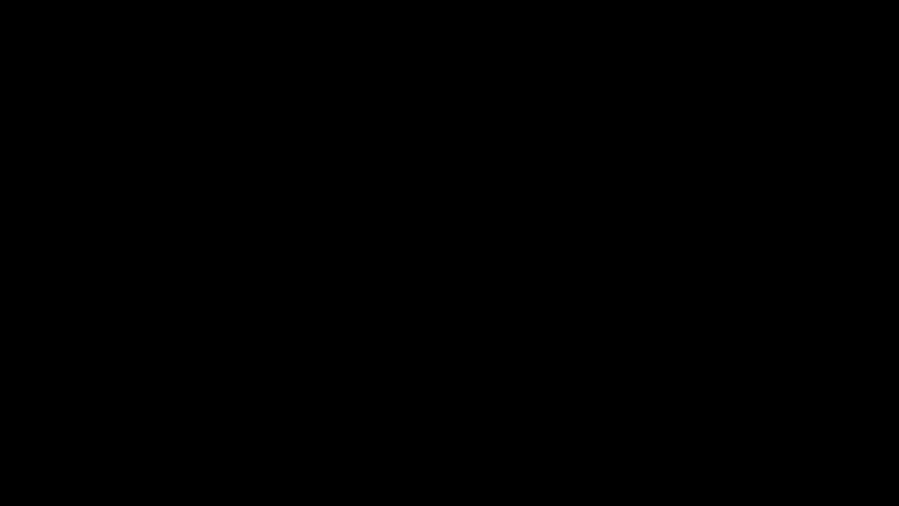